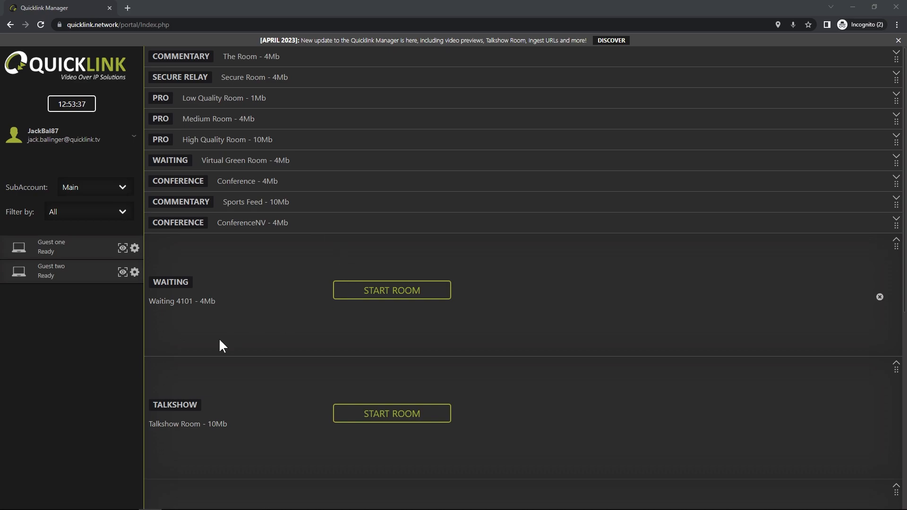
Step: Start a single guest invite by email for "Guest three" and fill in the guest's email address
left_click(81, 140)
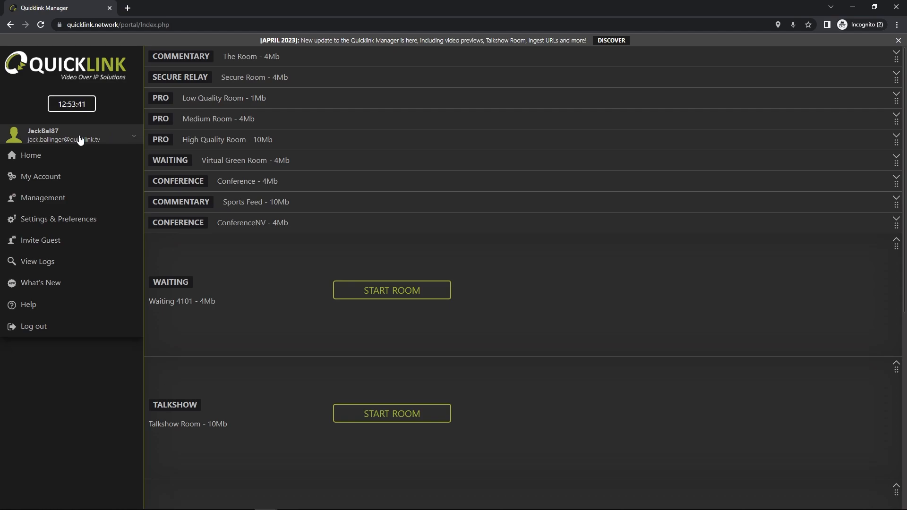
left_click(91, 245)
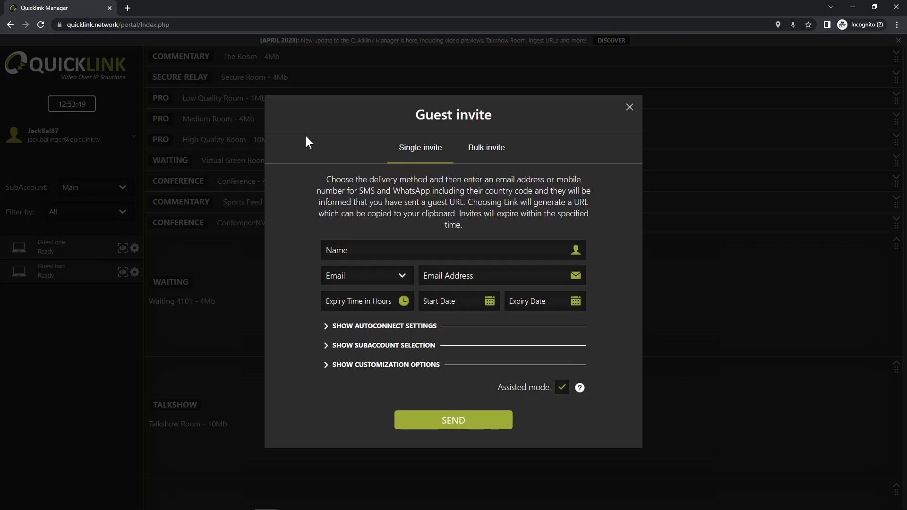
left_click(340, 249)
type("Guest three")
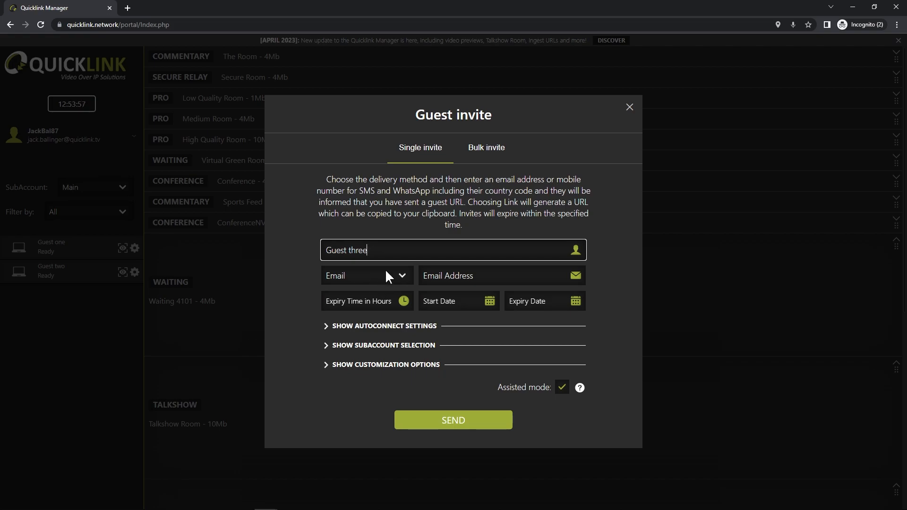
left_click(456, 276)
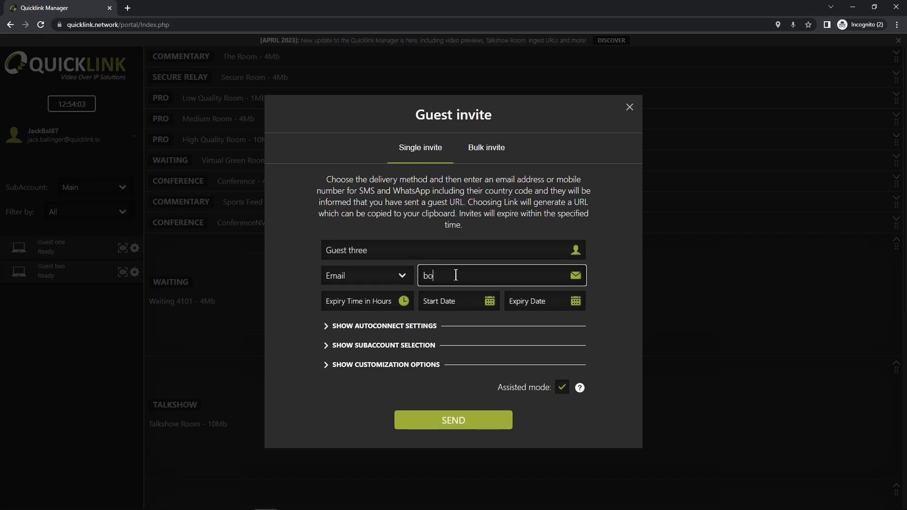
Step: Customize the invite's email text to "Type your message here" and collapse the customization options
left_click(392, 366)
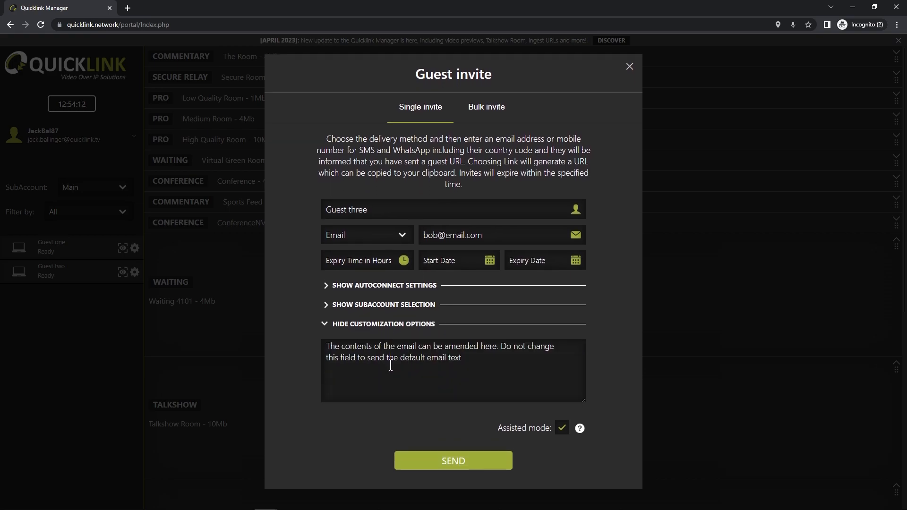
left_click(350, 351)
type("Ty")
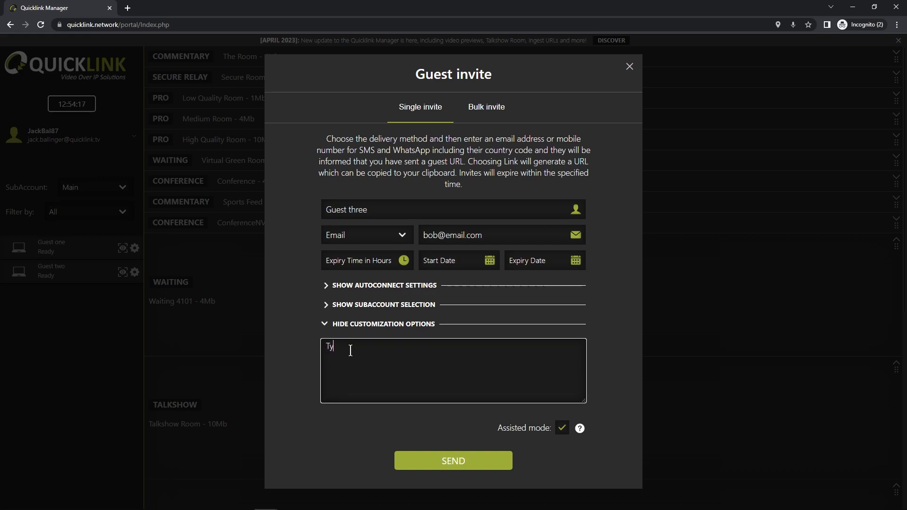
type("pe your message here")
left_click(362, 325)
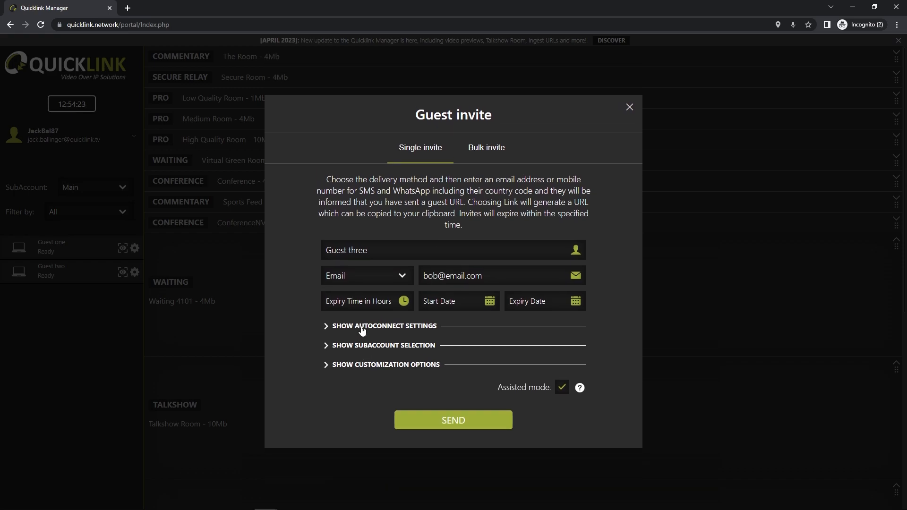
Step: Try WhatsApp and SMS as the invite's delivery method and browse the country codes for the mobile number
left_click(388, 273)
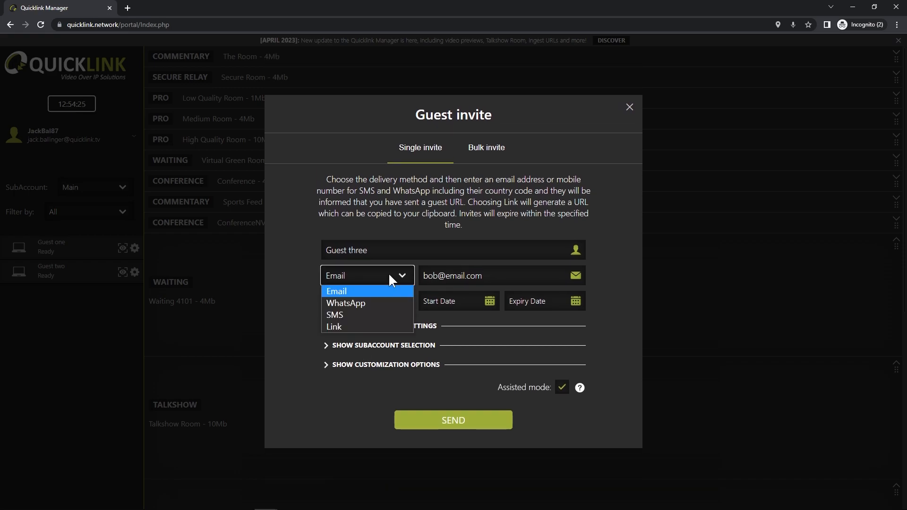
left_click(386, 303)
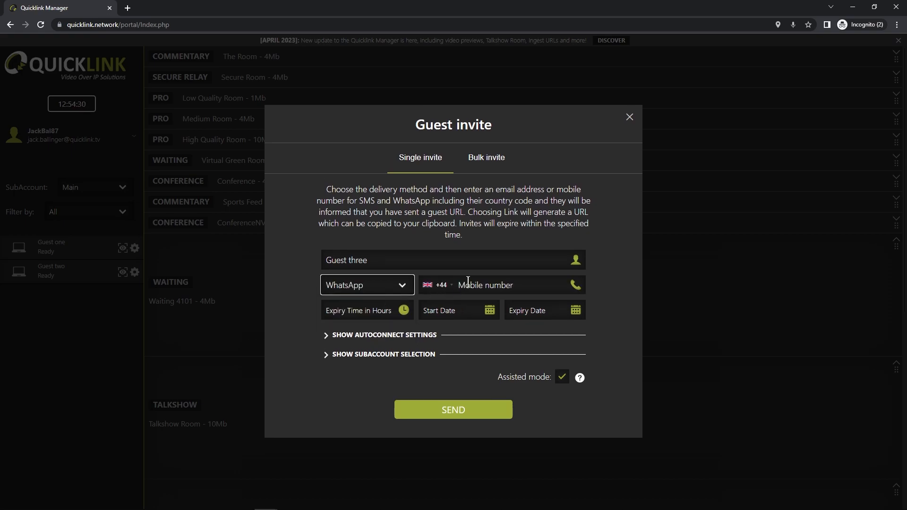
left_click(390, 285)
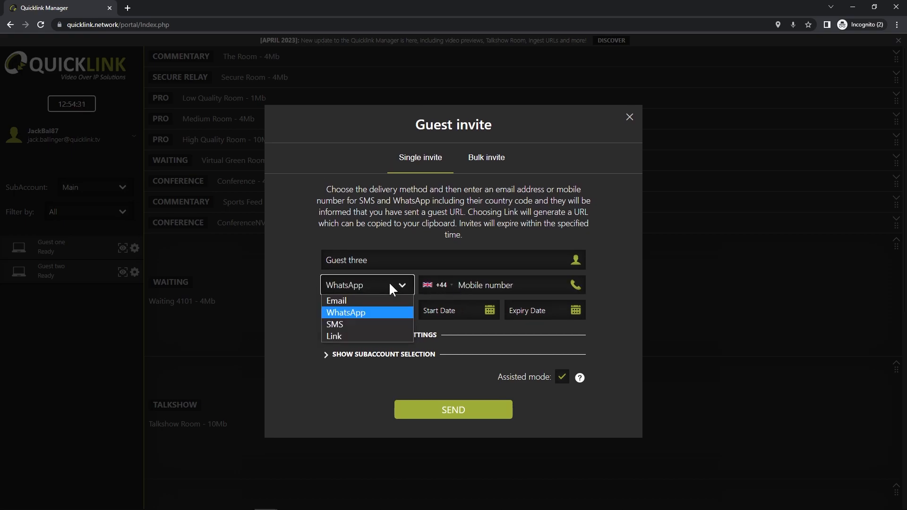
left_click(347, 324)
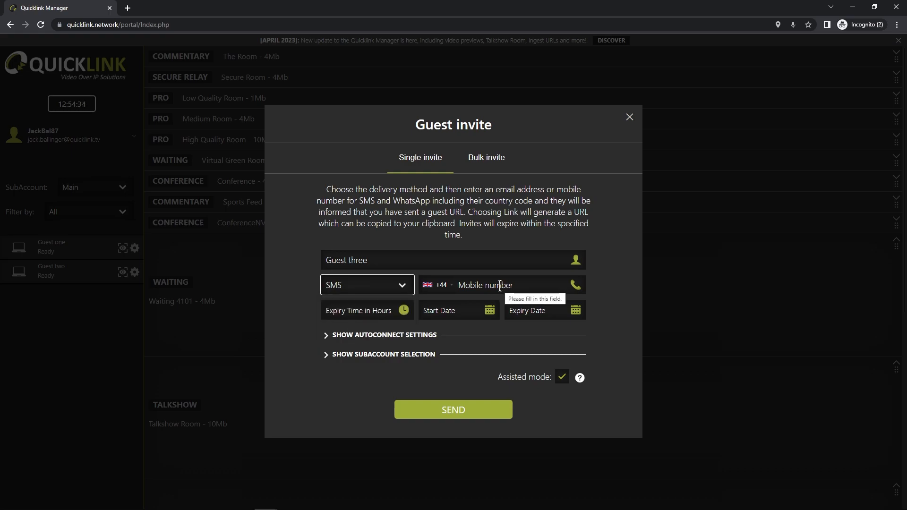
left_click(486, 284)
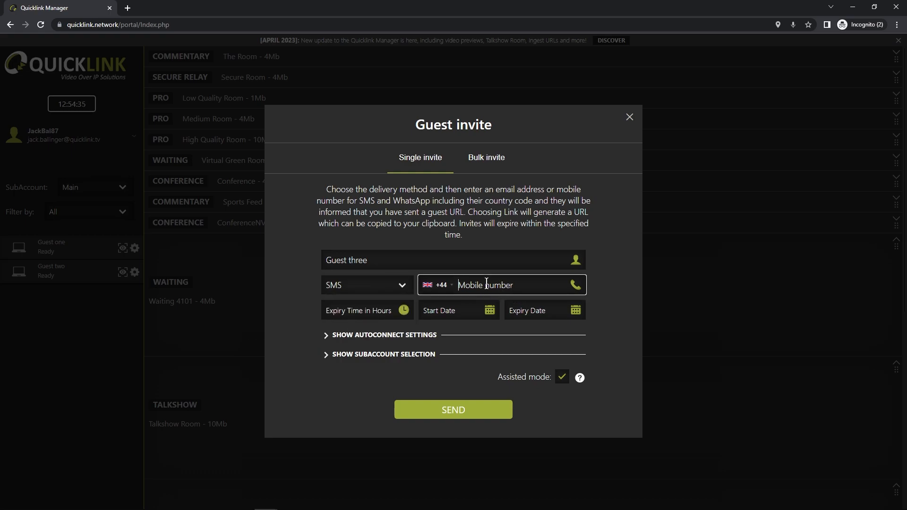
left_click(446, 285)
scroll(456, 325, "down", 20)
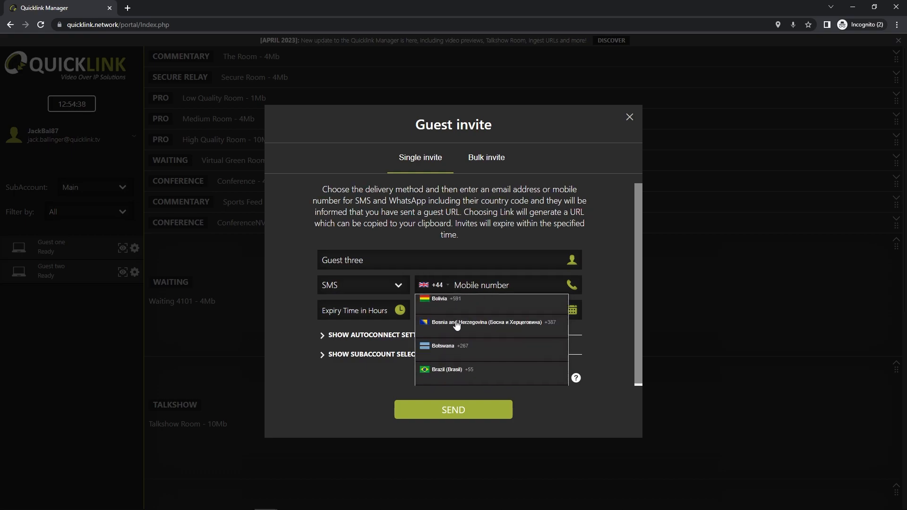
scroll(457, 328, "up", 20)
scroll(458, 330, "up", 8)
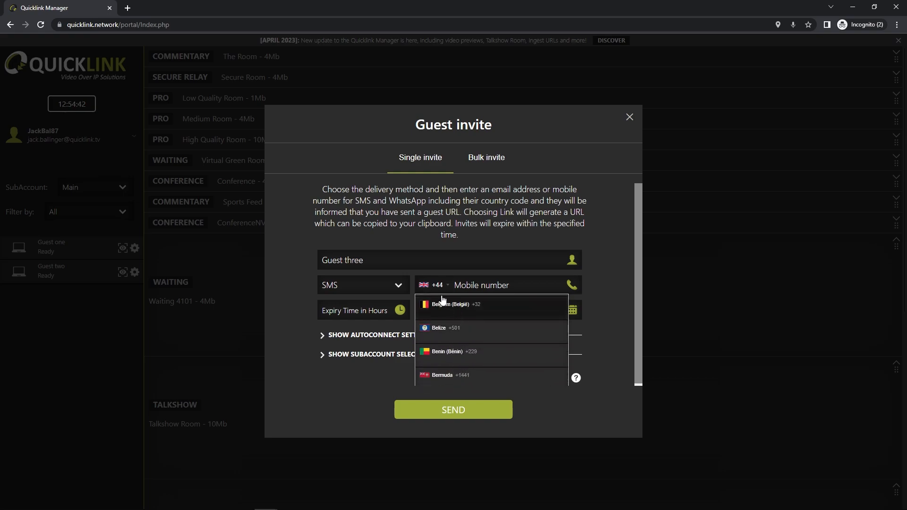
left_click(432, 285)
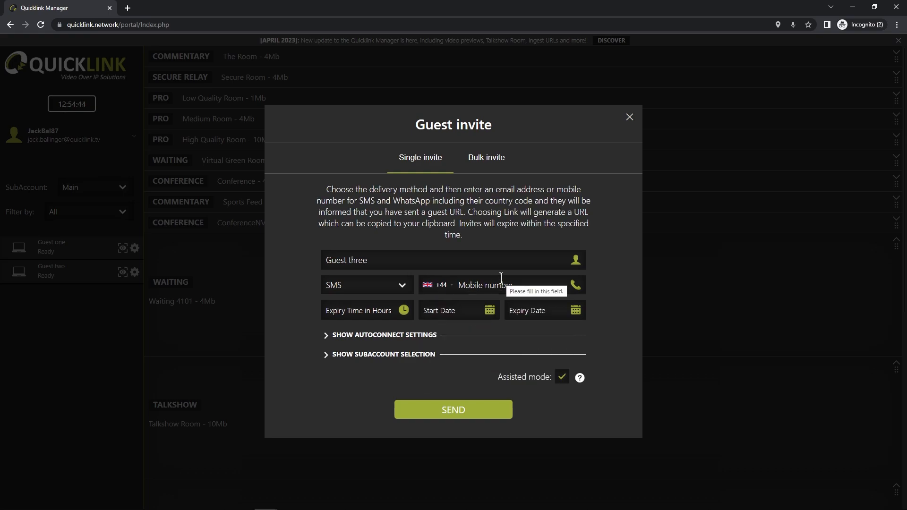
Step: Try Link as the invite's delivery method, and return it to Email
left_click(372, 285)
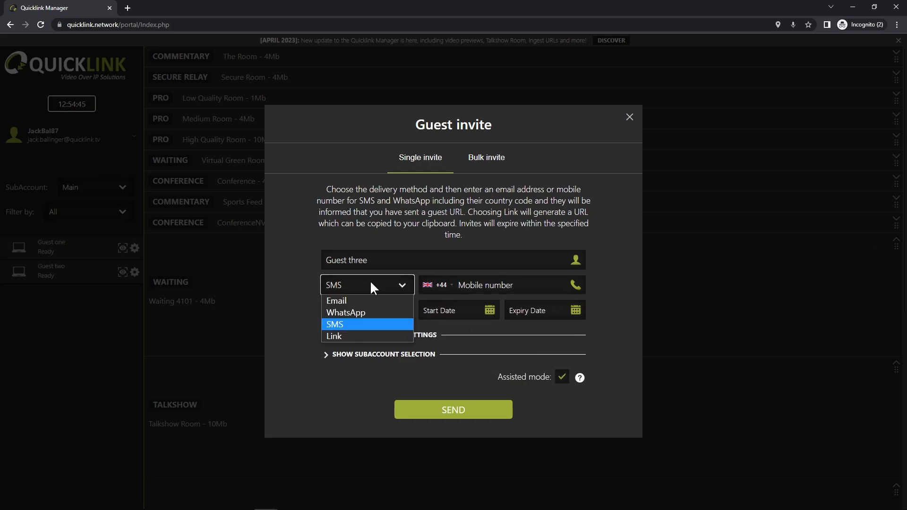
left_click(369, 337)
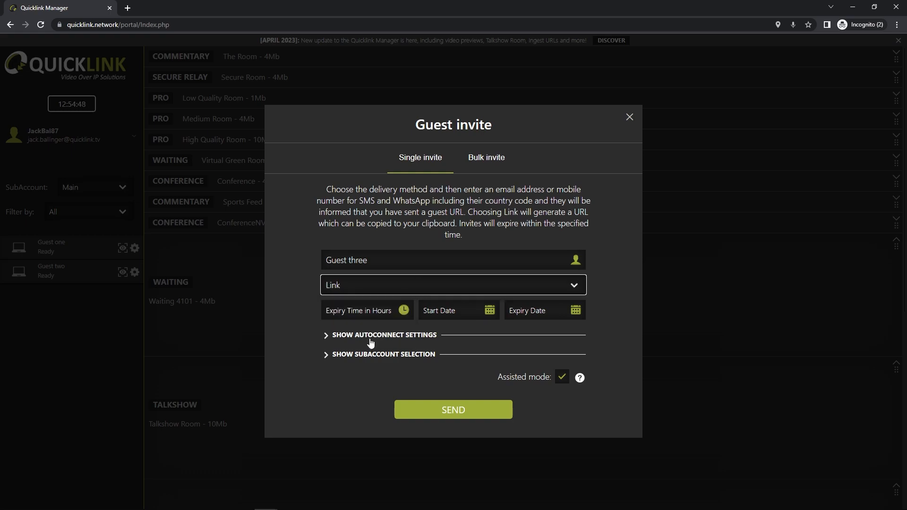
left_click(402, 286)
left_click(363, 301)
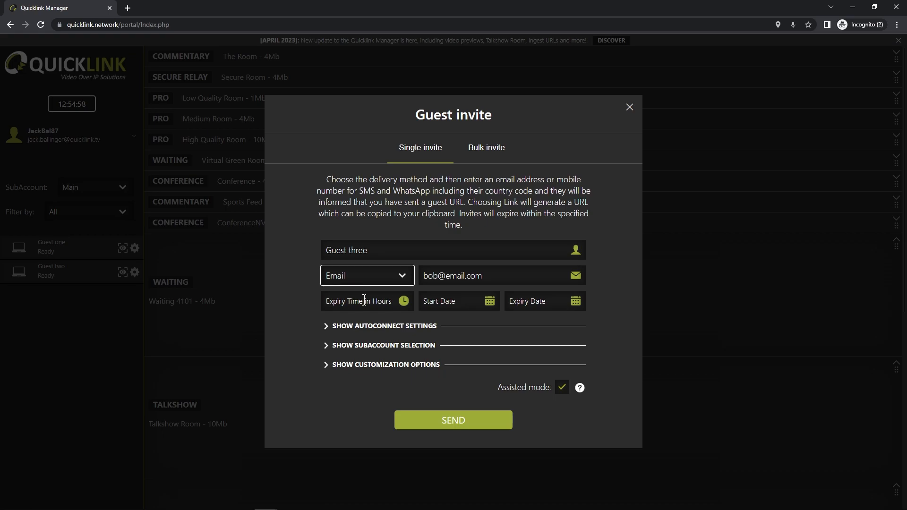
left_click(364, 301)
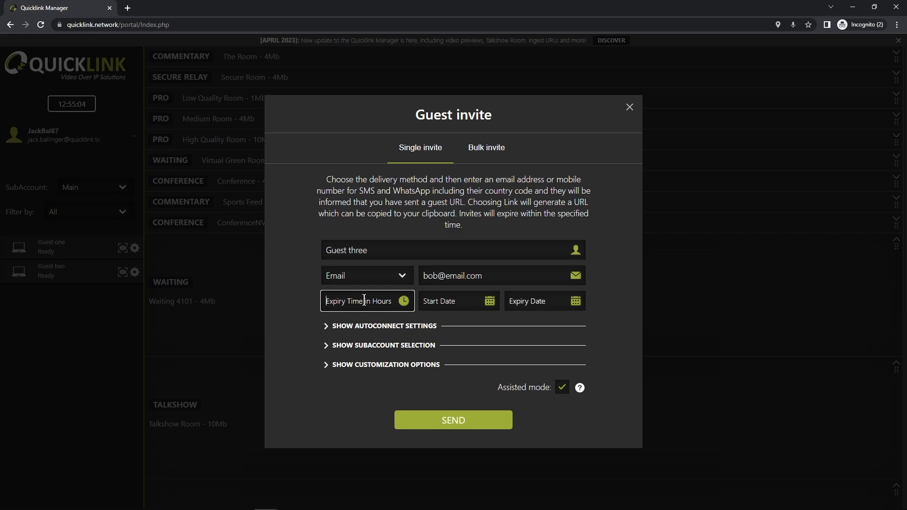
type("8")
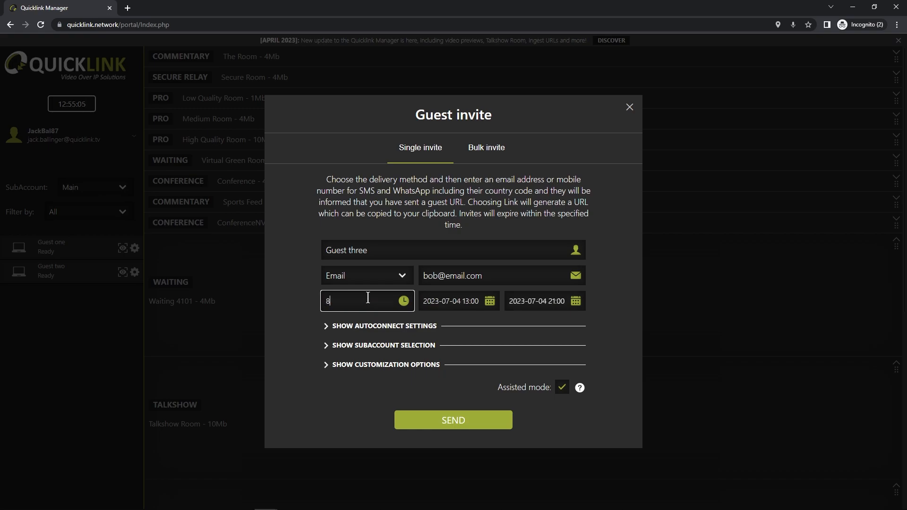
left_click(489, 302)
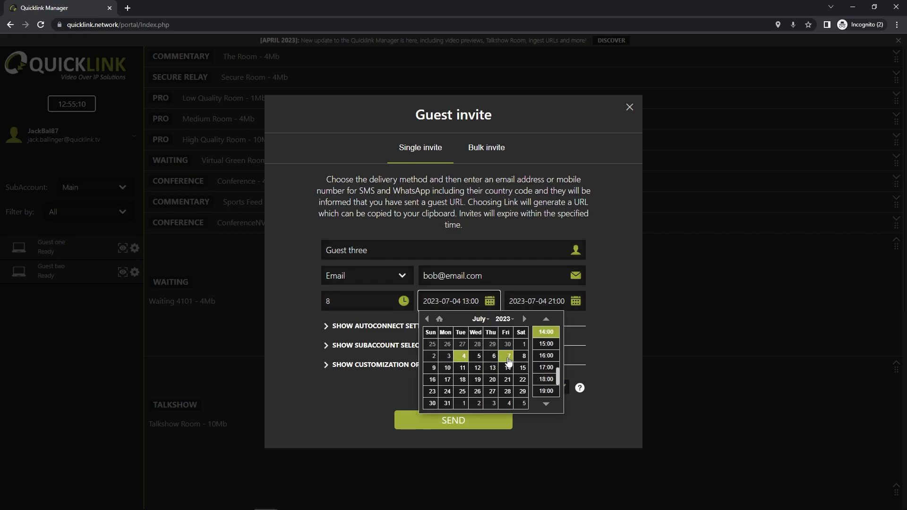
left_click(508, 359)
scroll(546, 359, "up", 3)
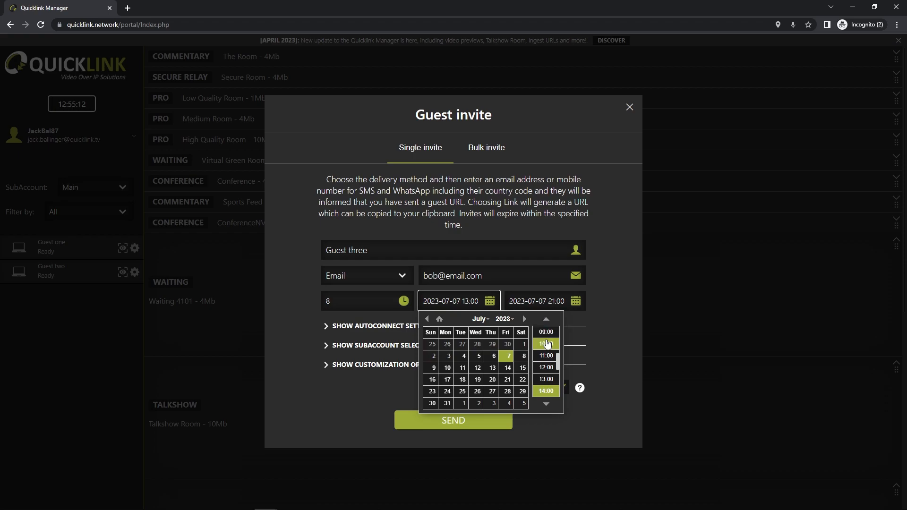
left_click(547, 332)
left_click(559, 301)
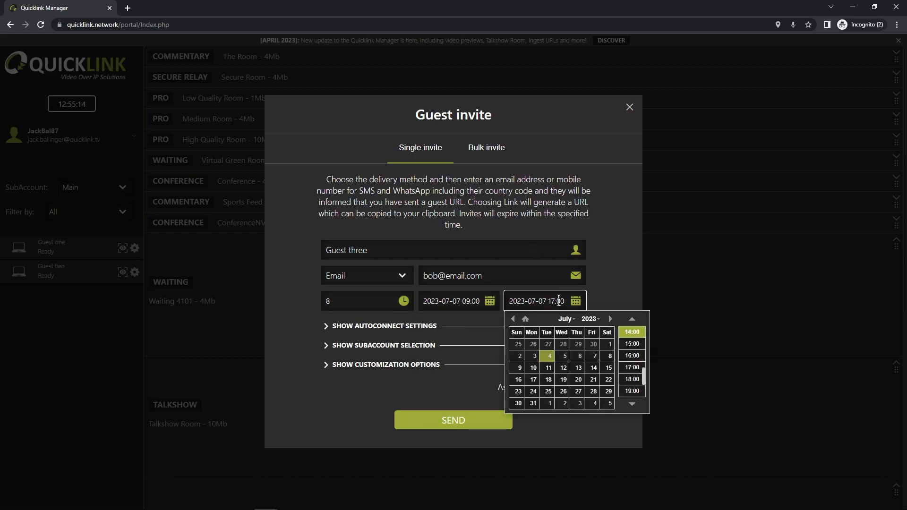
left_click(594, 355)
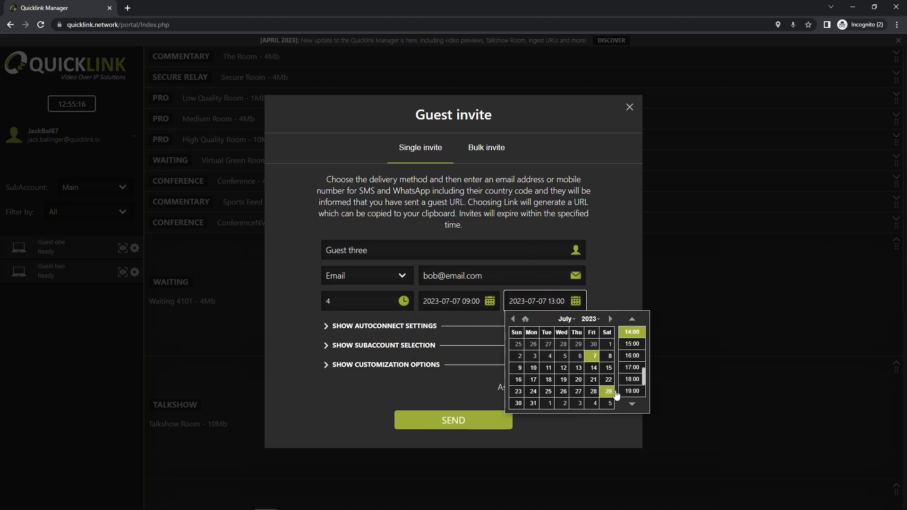
left_click(632, 367)
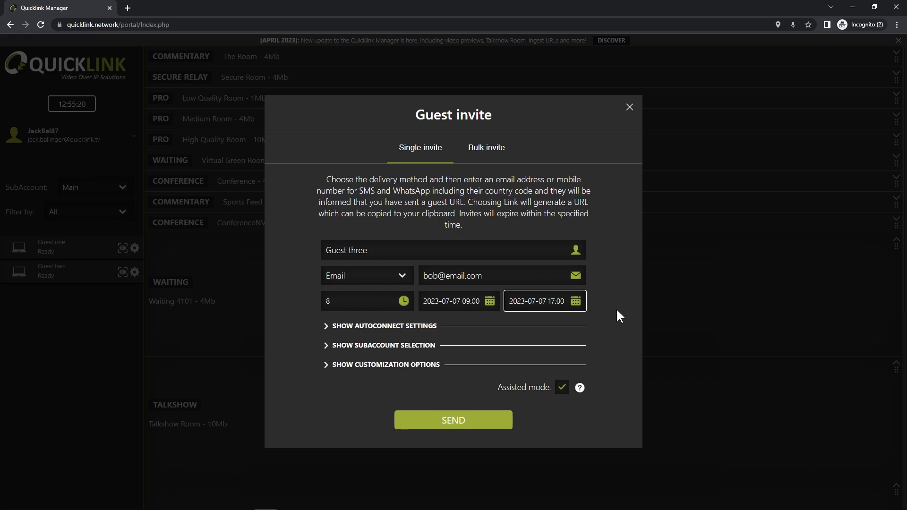
Step: Configure the invite's autoconnect settings to Talkshow Room, position 4, and collapse them
left_click(367, 326)
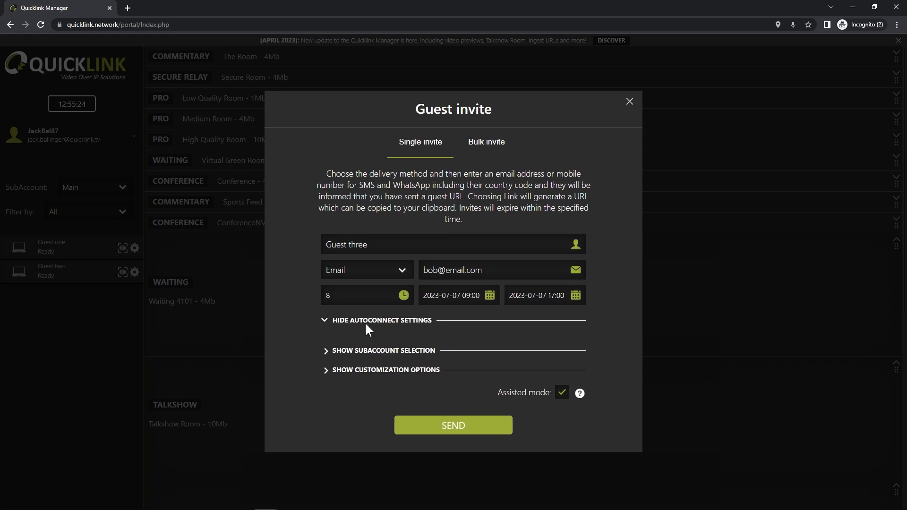
left_click(394, 333)
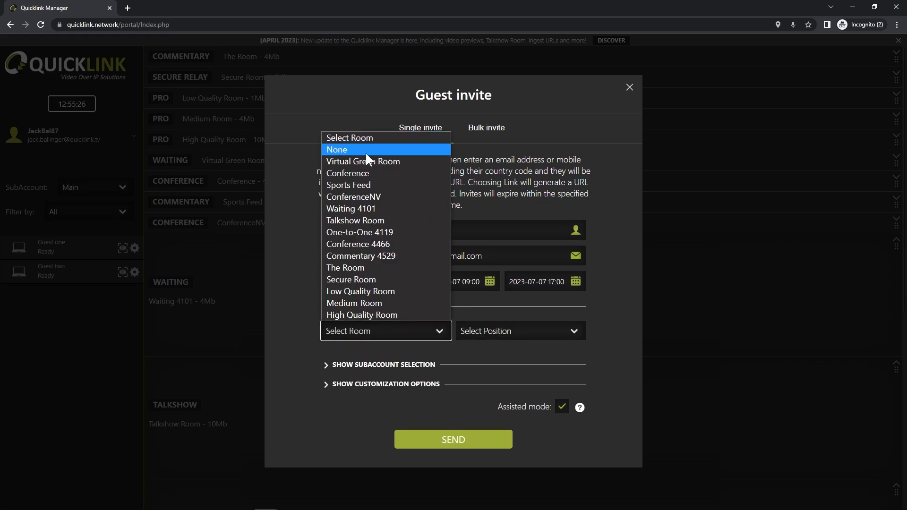
left_click(385, 220)
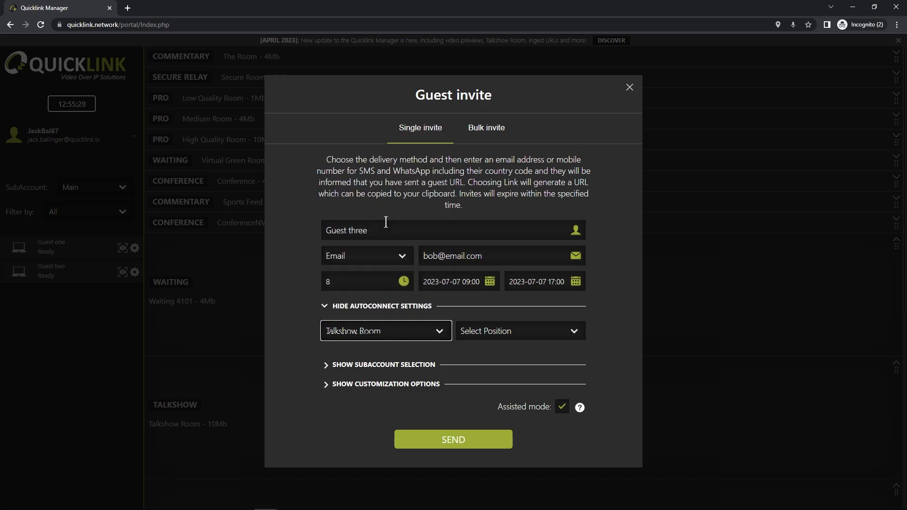
left_click(537, 323)
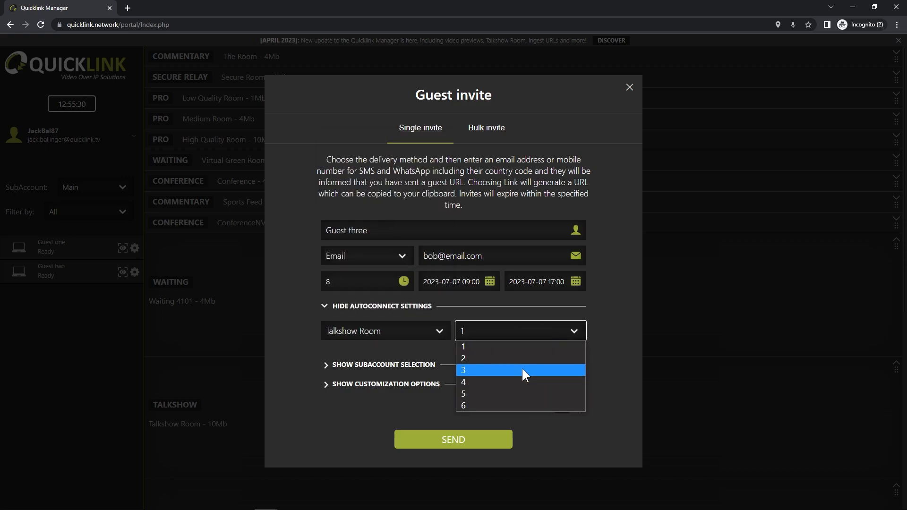
left_click(522, 383)
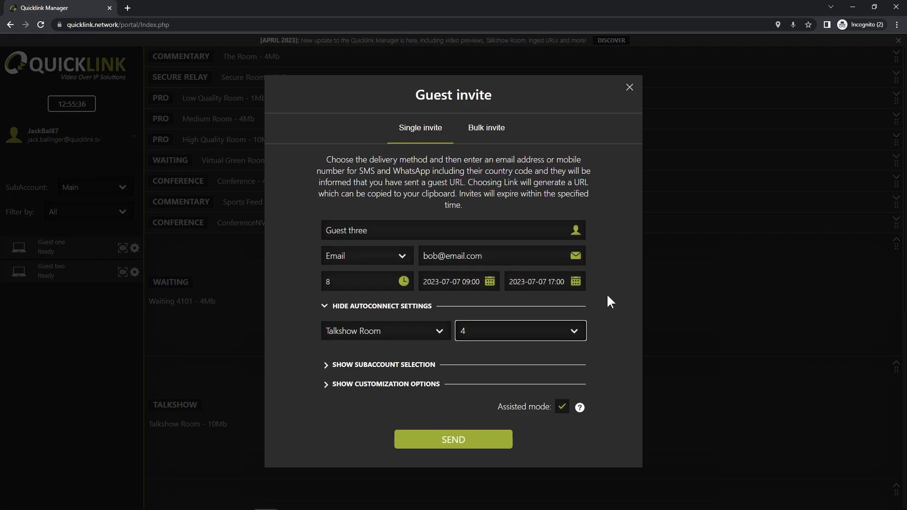
left_click(364, 302)
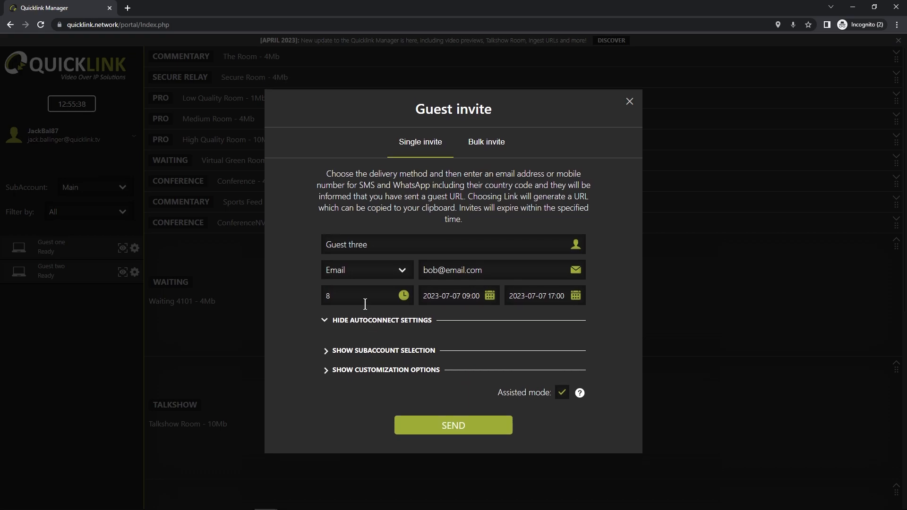
Step: Select the Main subaccount for the invite and send it to the guest
left_click(361, 345)
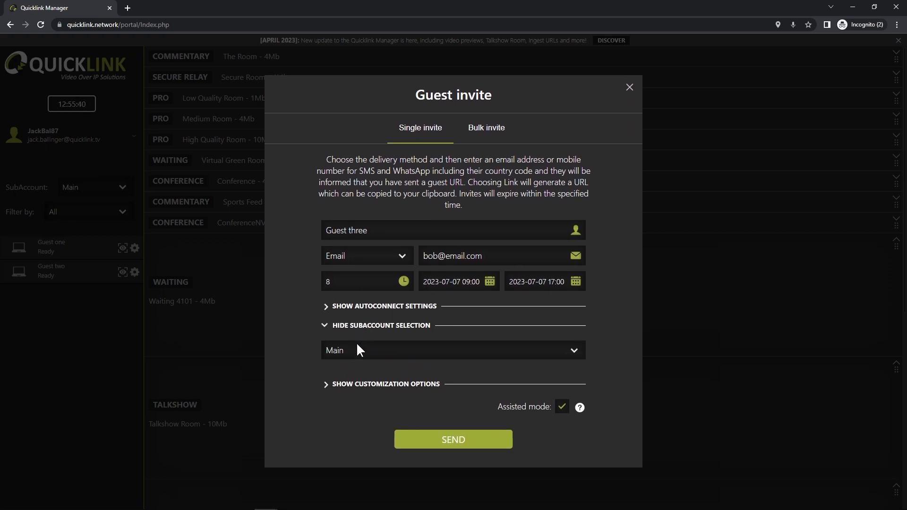
left_click(572, 350)
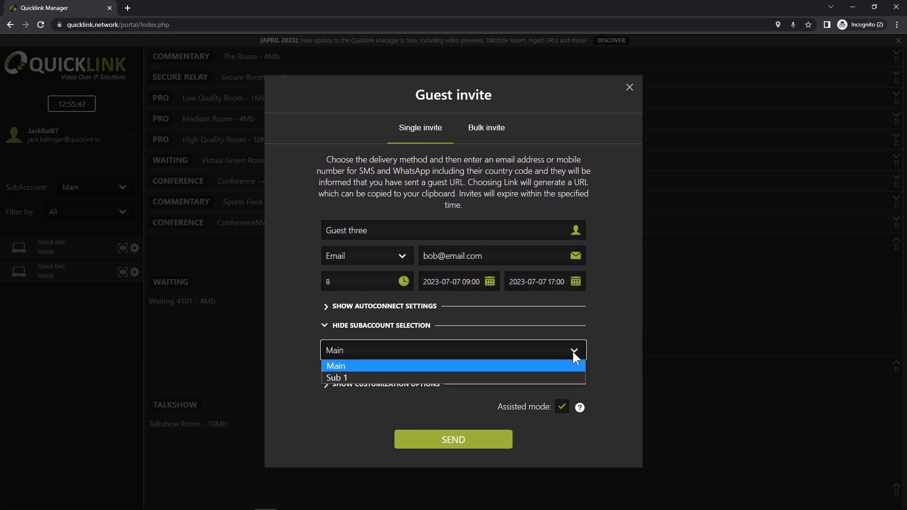
left_click(341, 365)
left_click(475, 331)
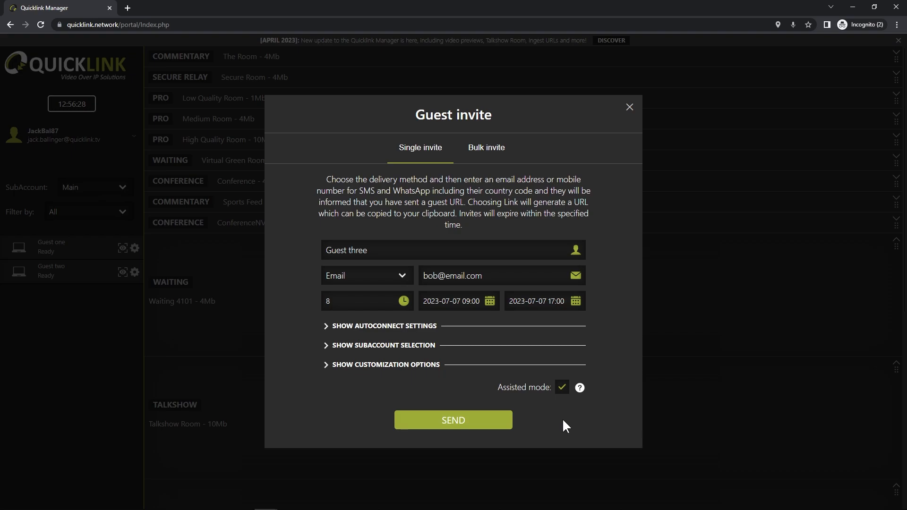
left_click(468, 421)
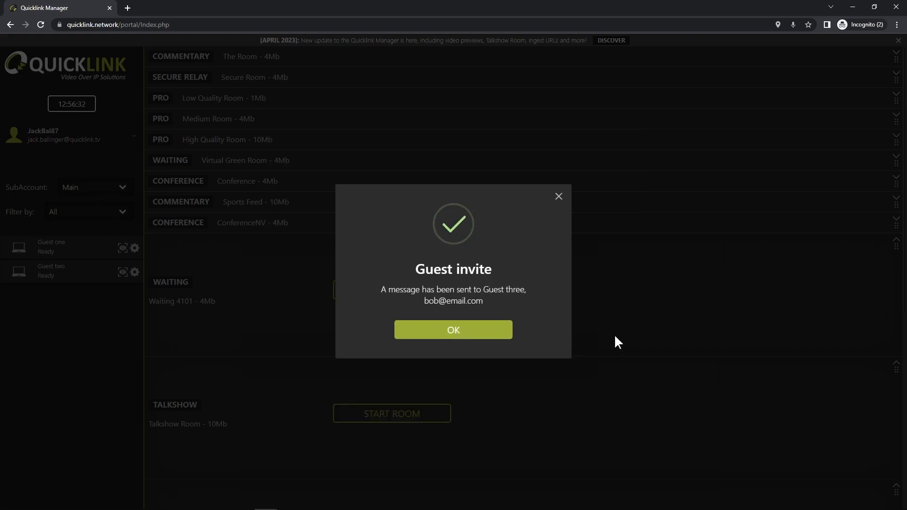
Step: Dismiss the sent-invite confirmation, start a bulk guest invite and download its CSV template
left_click(451, 335)
left_click(61, 136)
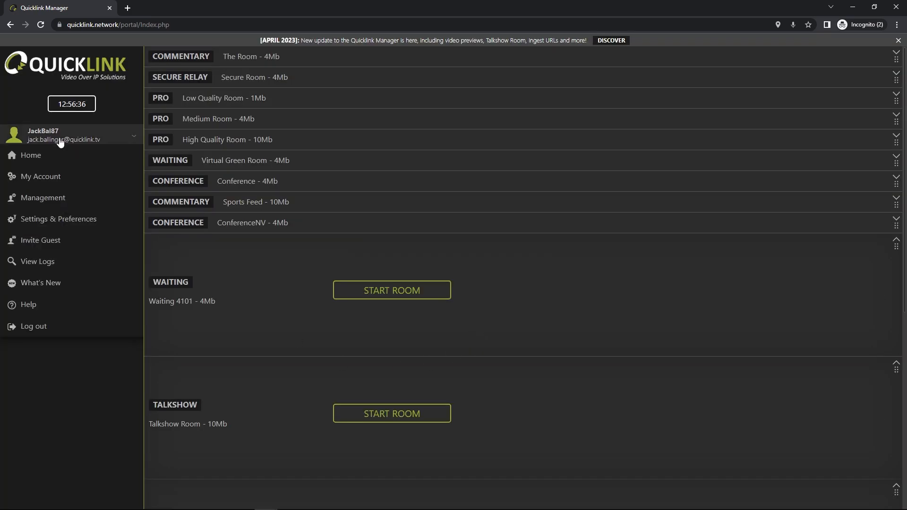
left_click(41, 241)
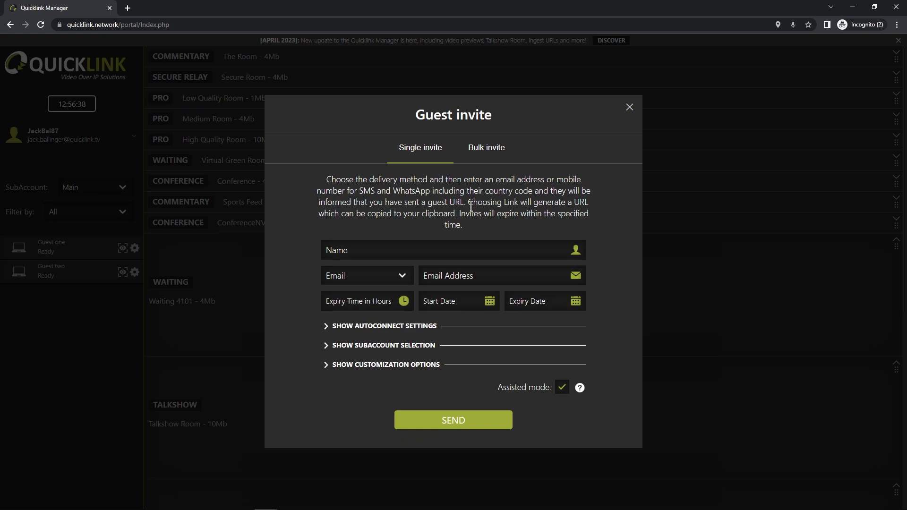
left_click(487, 151)
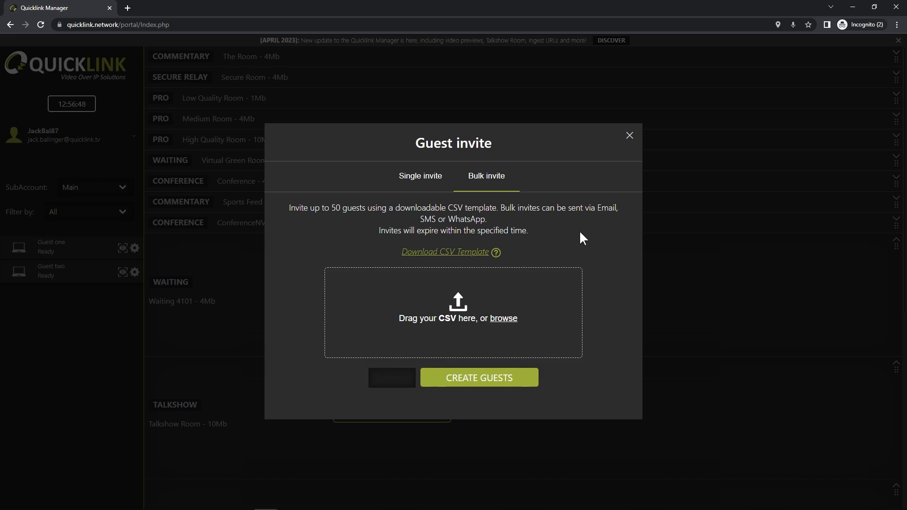
left_click(472, 252)
Step: Switch to Excel to examine the filled-in My guest_template.csv, and to Notepad to examine the comma-separated layout of guest_template.csv
key("super+Tab")
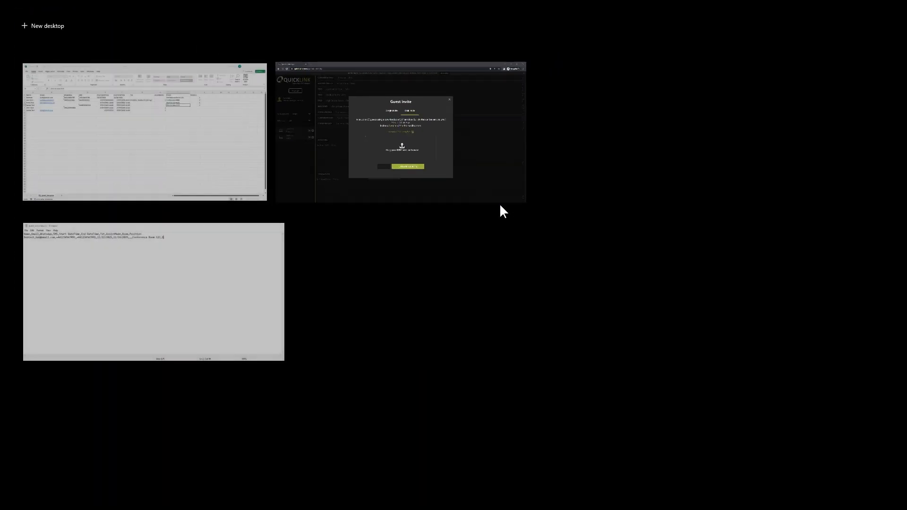
left_click(111, 144)
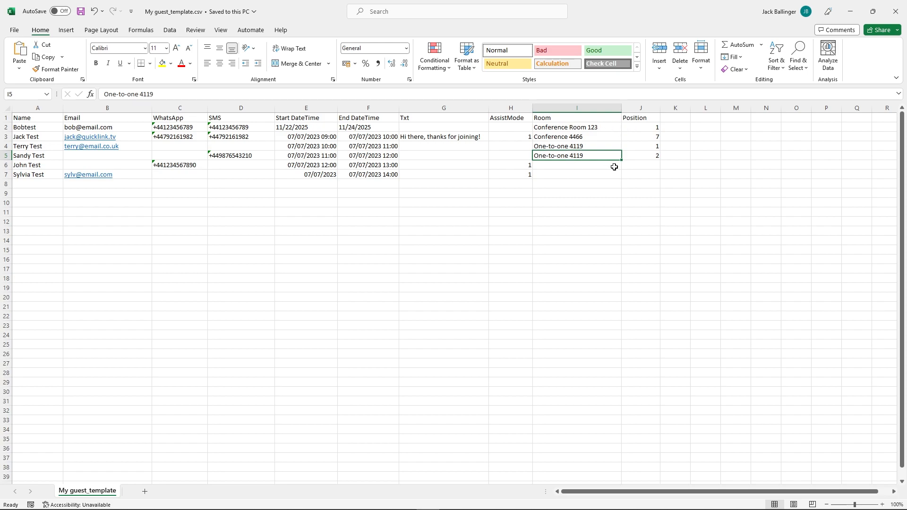
key("super+Tab")
left_click(152, 128)
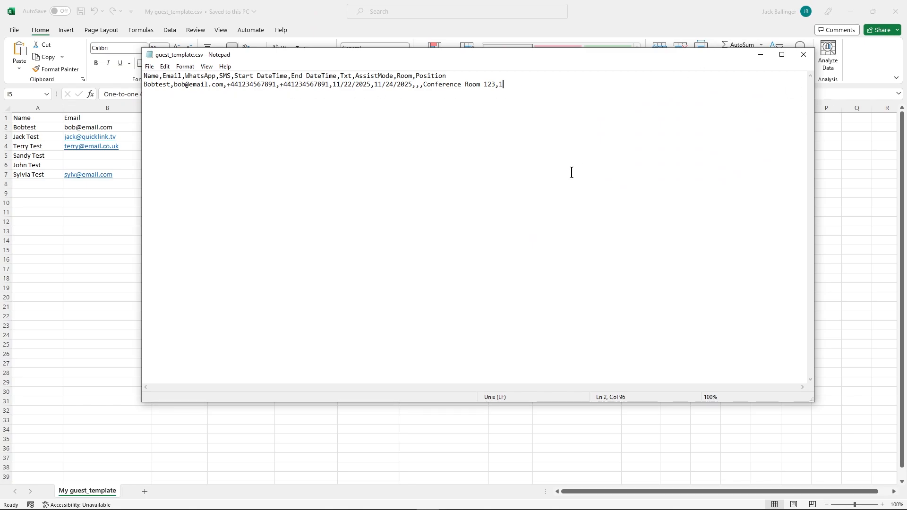
Step: Return to Quicklink Manager in Chrome and create the bulk guests from My guest_template.csv in Downloads
key("super+Tab")
left_click(300, 275)
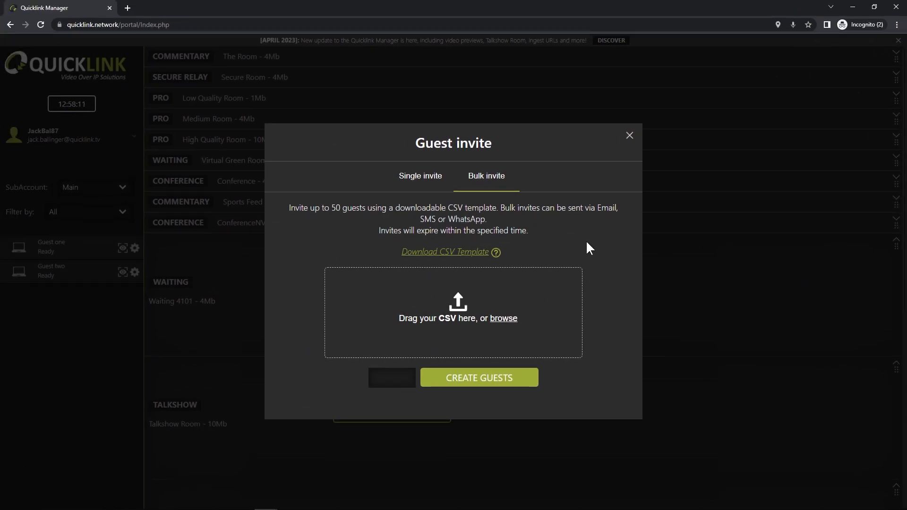
left_click(503, 319)
left_click(210, 80)
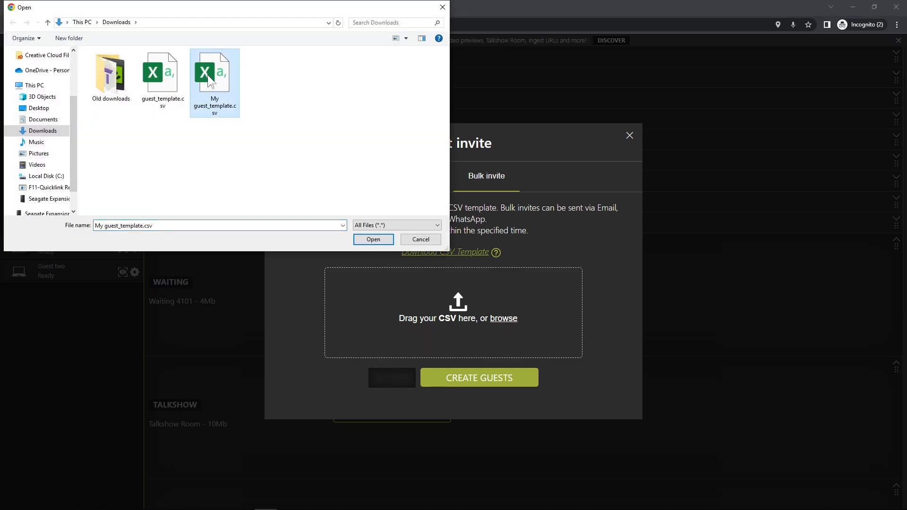
left_click(373, 239)
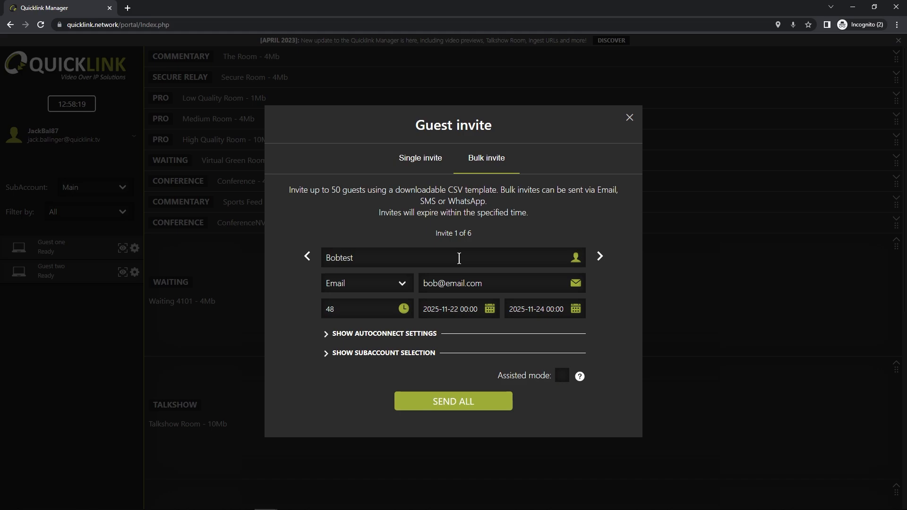
Step: Try WhatsApp and SMS as the first invite's delivery method and set it back to Email
left_click(395, 287)
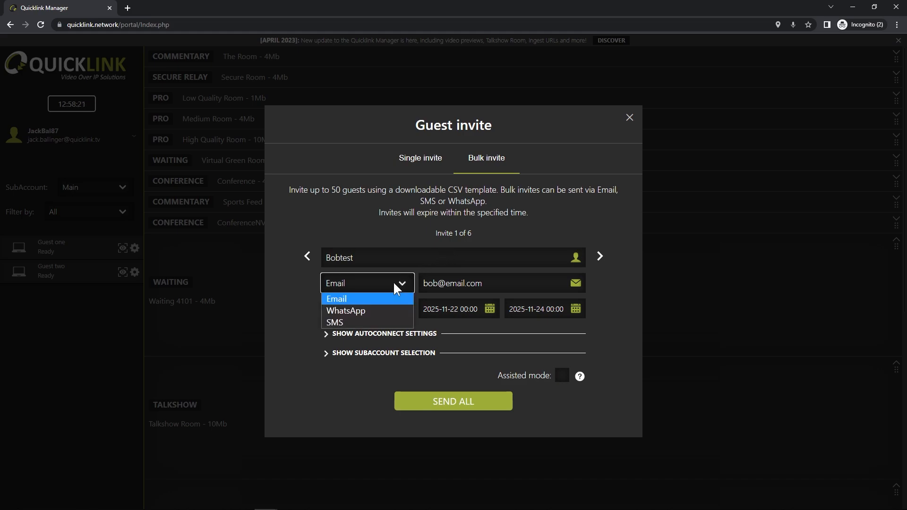
left_click(373, 310)
left_click(375, 286)
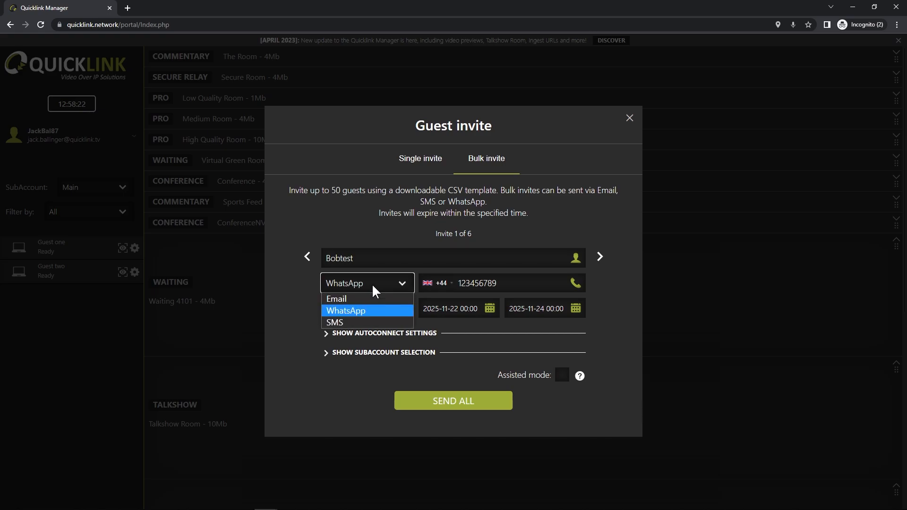
left_click(366, 322)
left_click(366, 289)
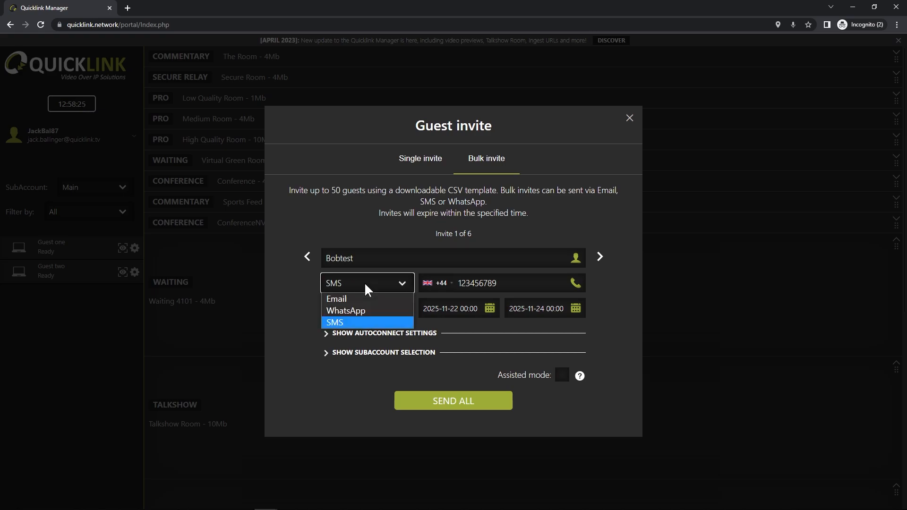
left_click(361, 299)
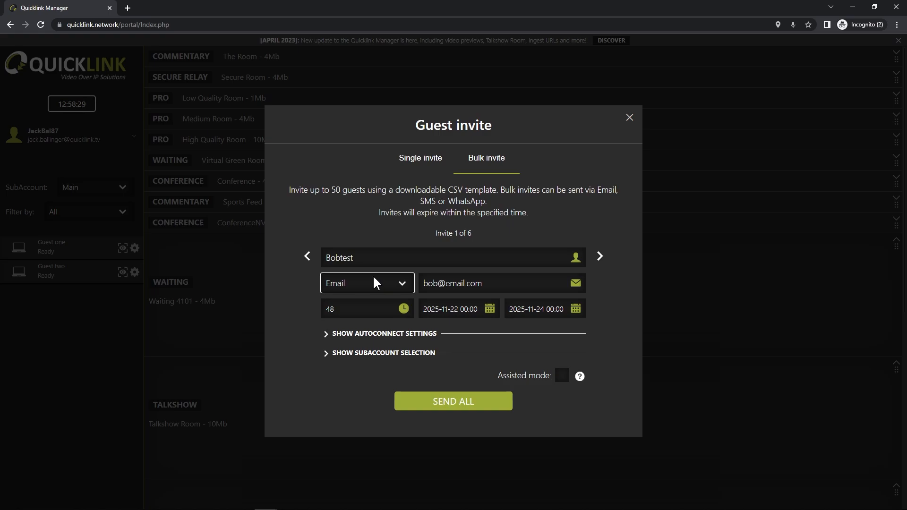
Step: Review the details of each imported guest invite up to the last one and go back to the third
left_click(601, 259)
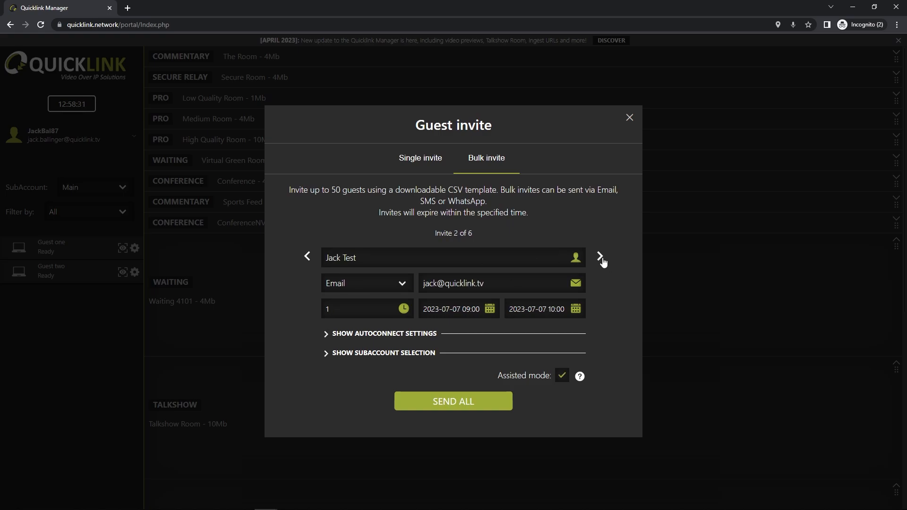
left_click(602, 259)
left_click(601, 259)
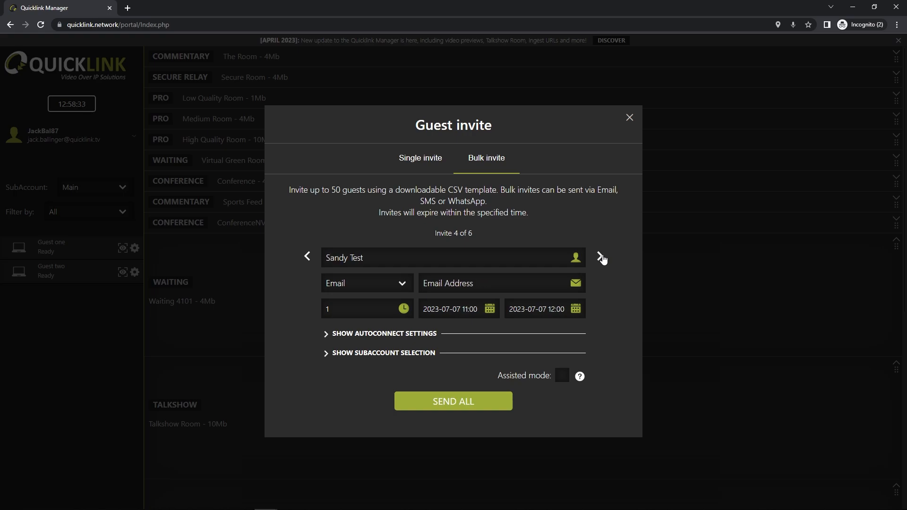
left_click(601, 259)
left_click(601, 258)
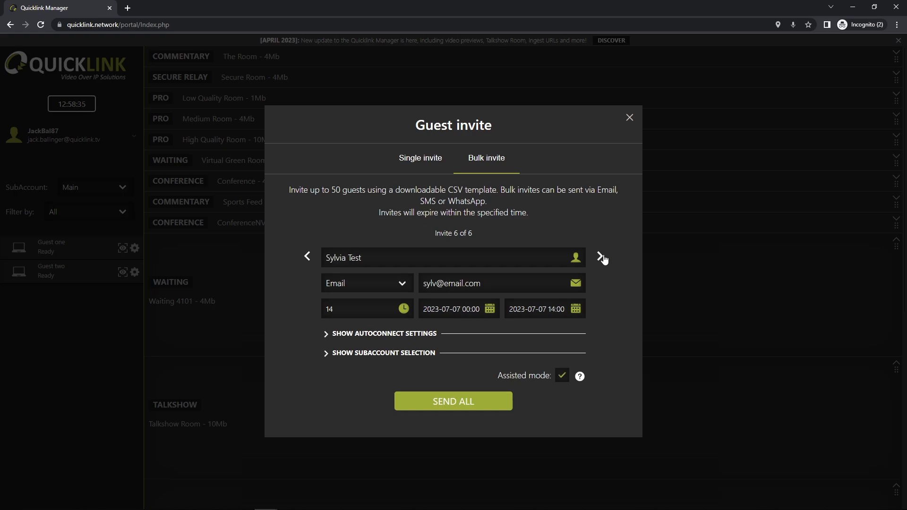
left_click(308, 257)
left_click(308, 257)
left_click(308, 257)
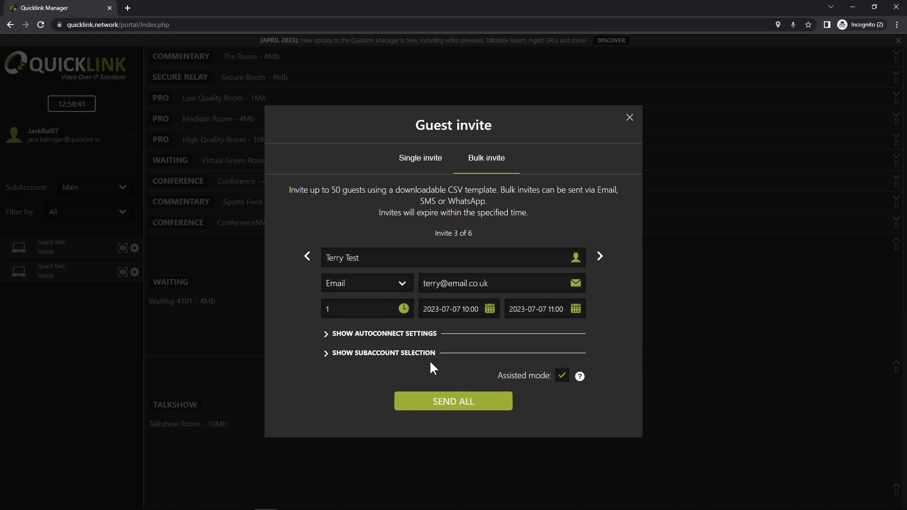
Step: Examine the autoconnect room and position of the third, second and first invites
left_click(375, 332)
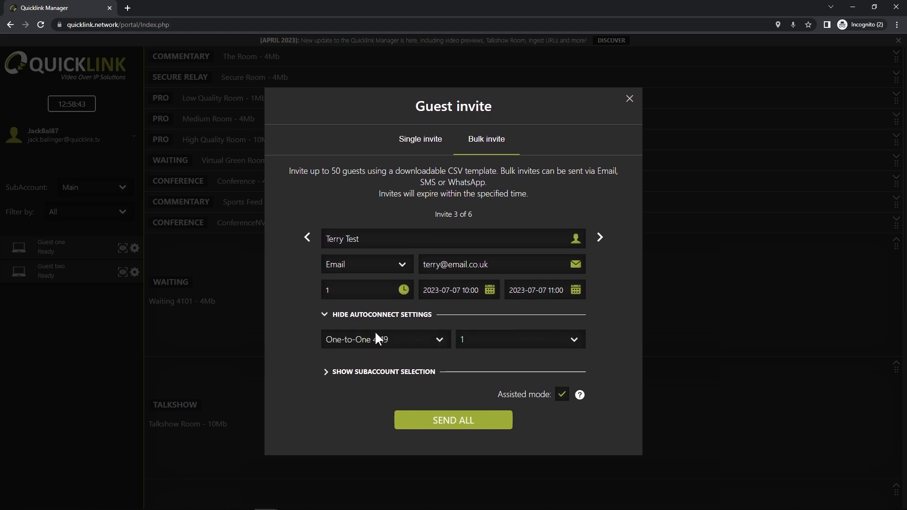
left_click(307, 237)
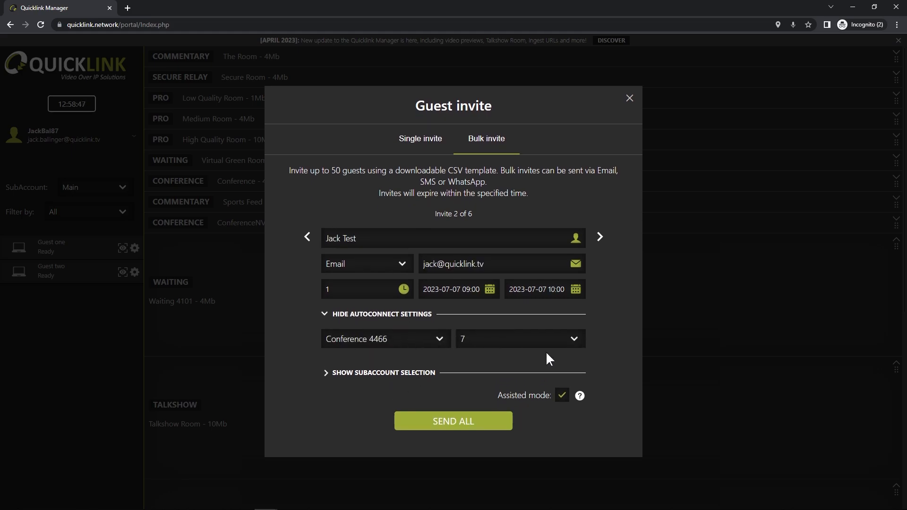
left_click(307, 237)
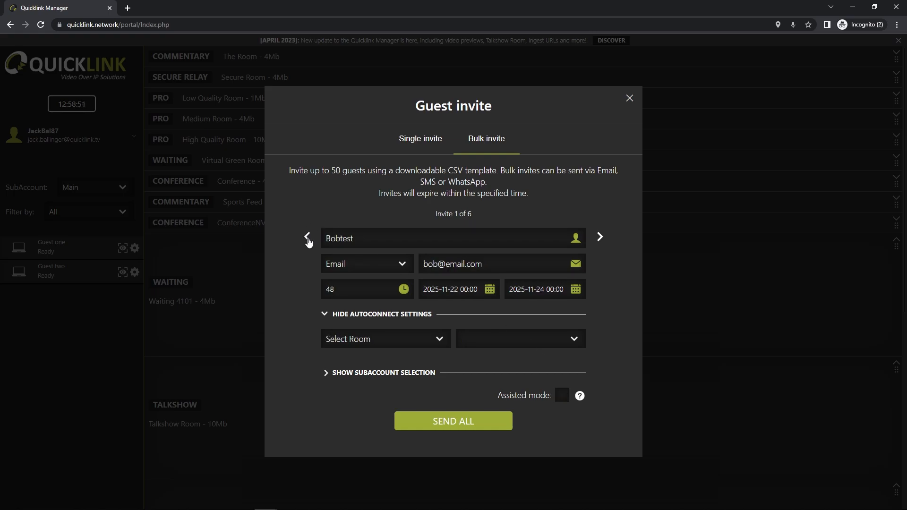
Step: Collapse the autoconnect settings, send all the bulk invites and dismiss the confirmation
left_click(332, 314)
left_click(464, 409)
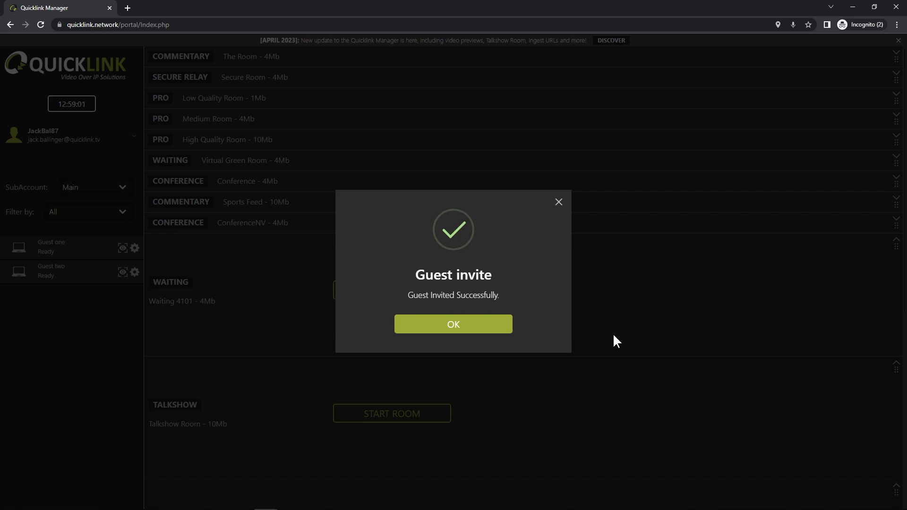
left_click(491, 327)
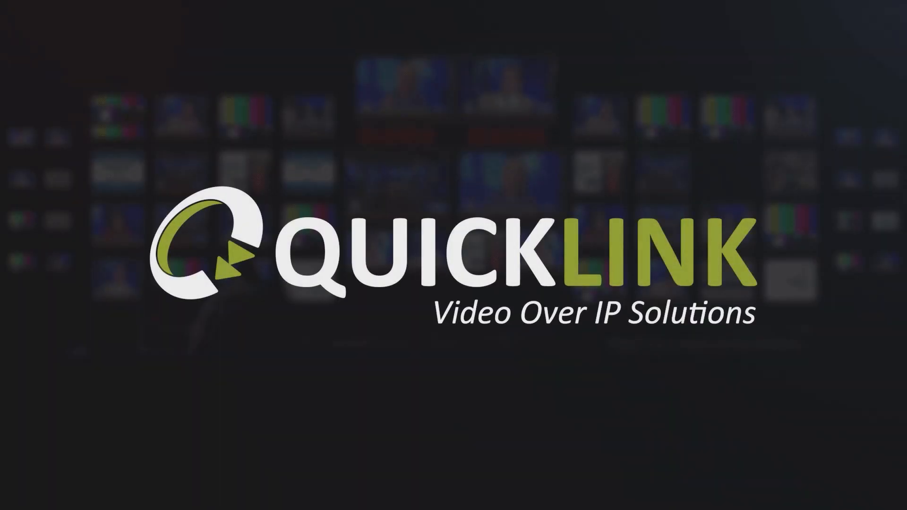